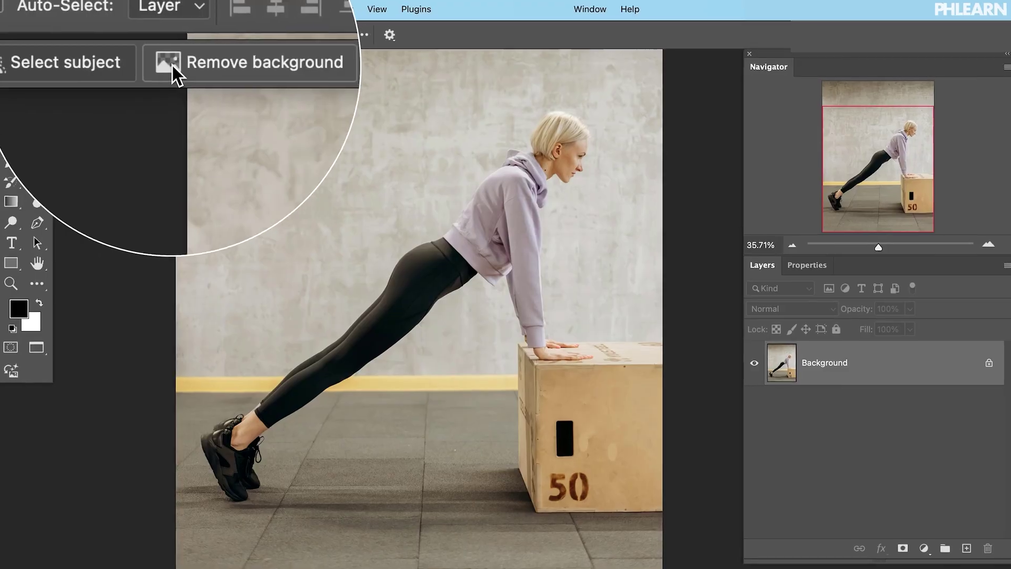
Remove the photo's background and generate a new one from the prompt "busy city street"
left_click(210, 61)
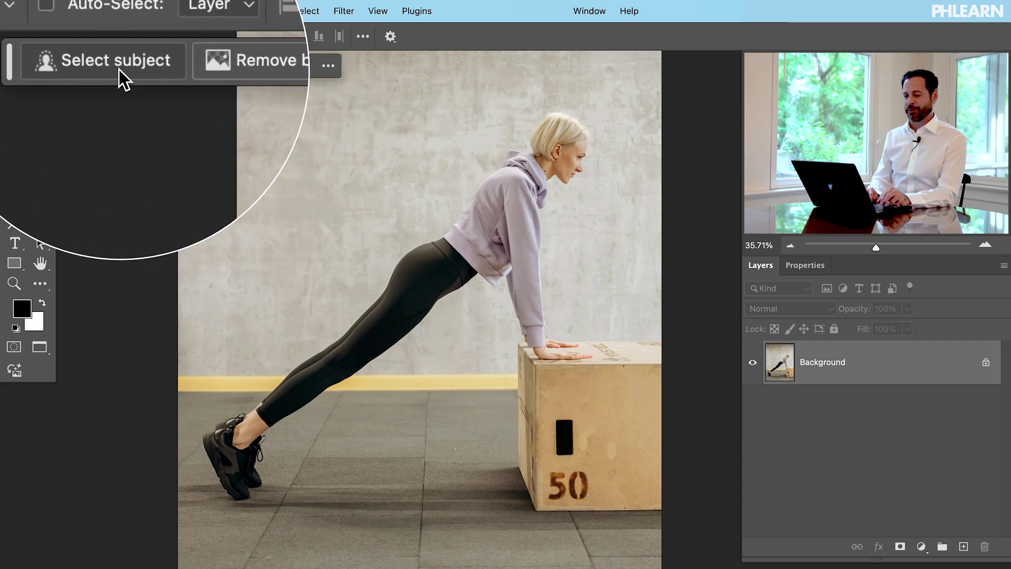
left_click(220, 74)
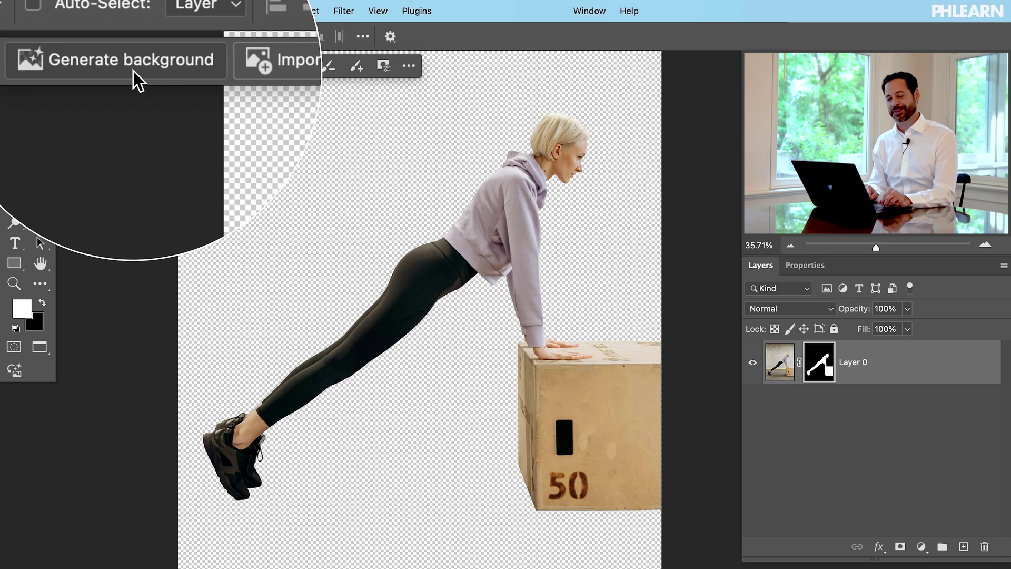
left_click(134, 70)
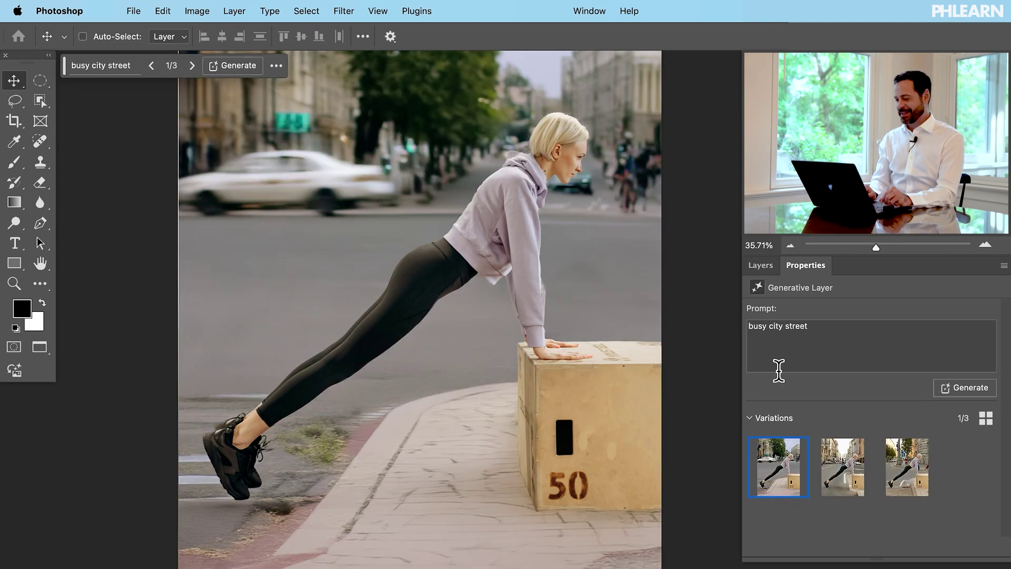
Compare the generated street variations and keep the second one
left_click(830, 468)
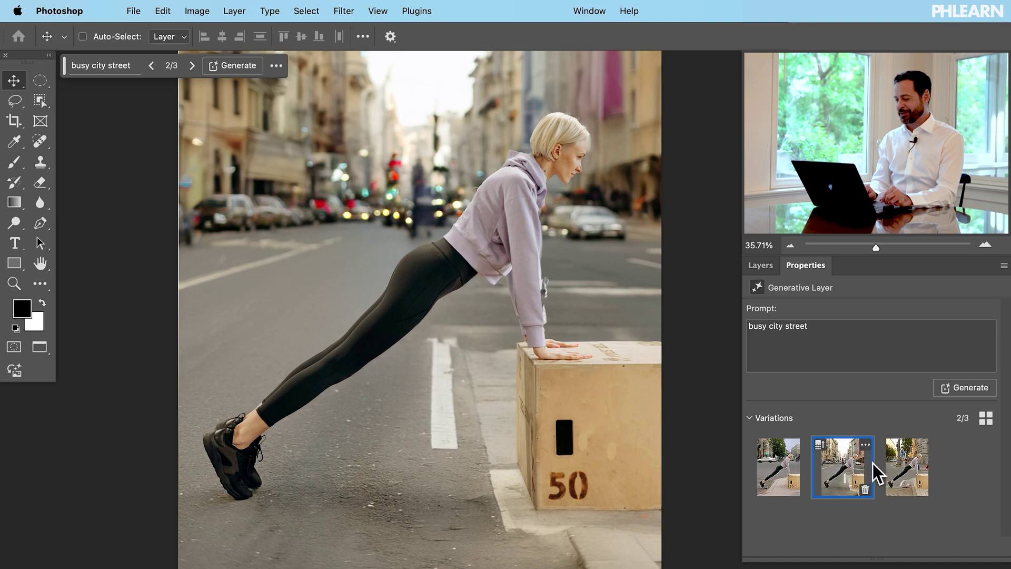
left_click(901, 473)
left_click(845, 475)
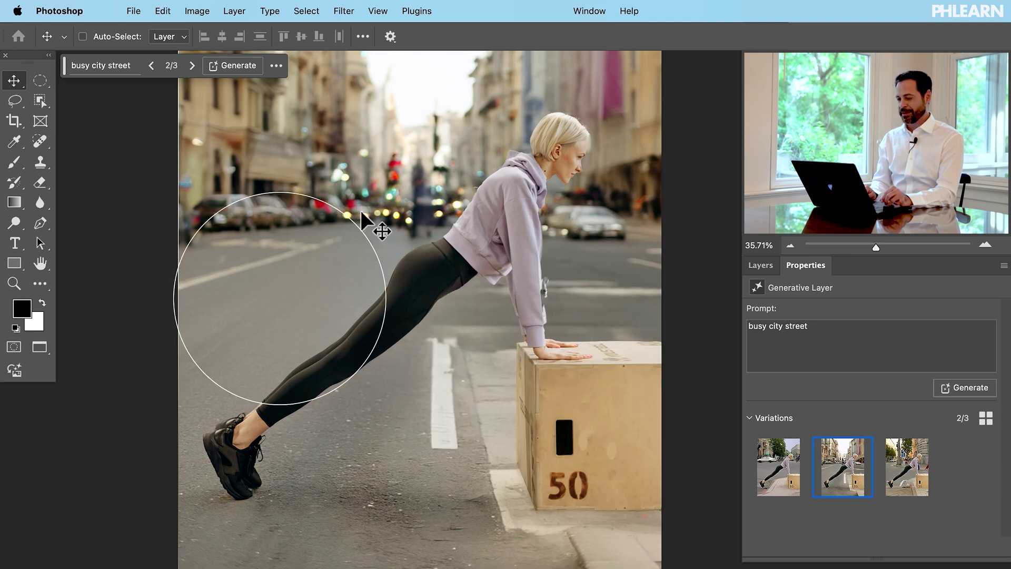
Duplicate Layer 0 and delete the copy's layer mask without applying it
left_click(761, 265)
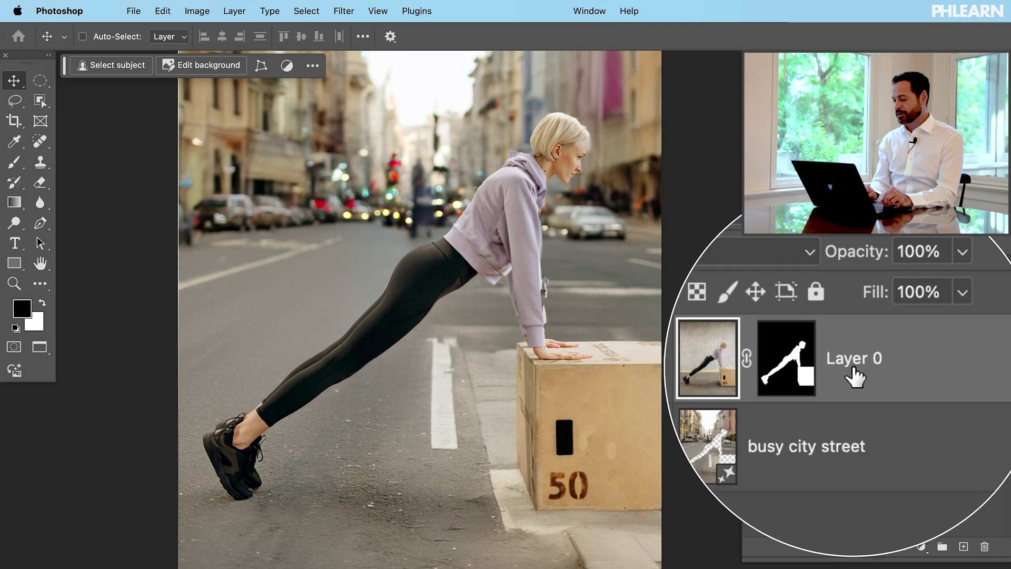
left_click_drag(853, 375, 962, 546)
left_click_drag(830, 374, 984, 548)
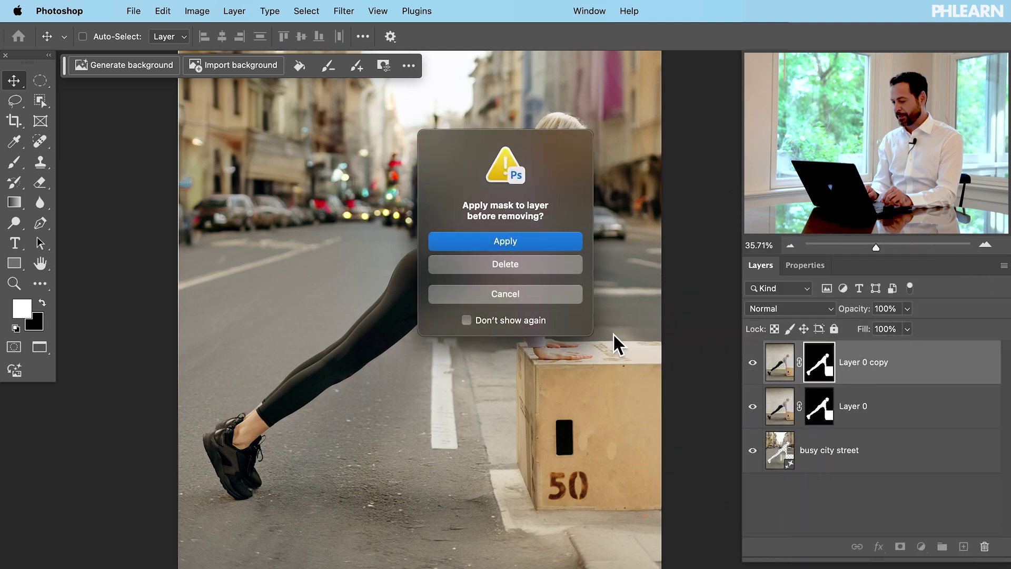
left_click(540, 265)
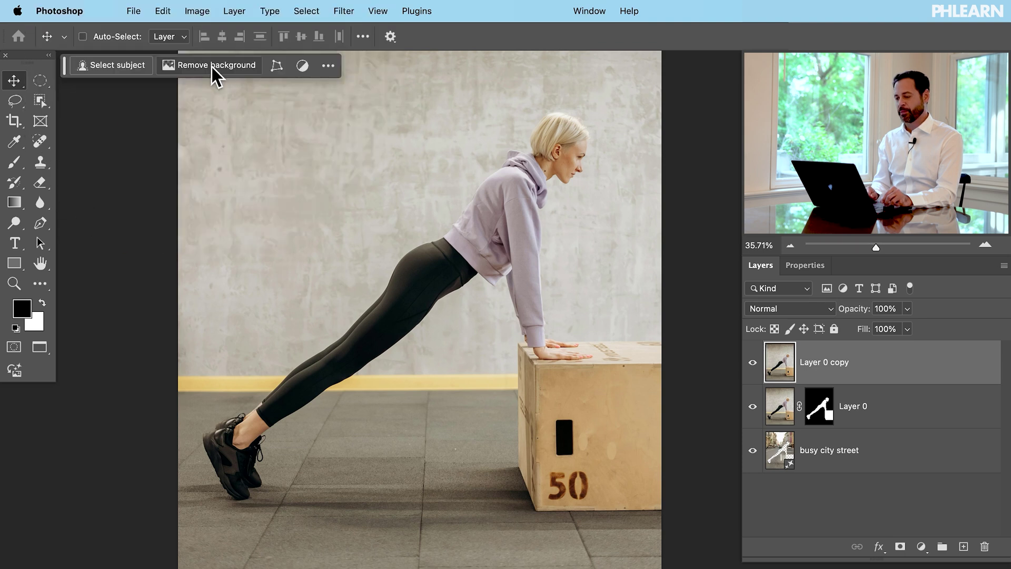
Remove the background of Layer 0 copy and hide Layer 0 and the busy city street layer
left_click(212, 67)
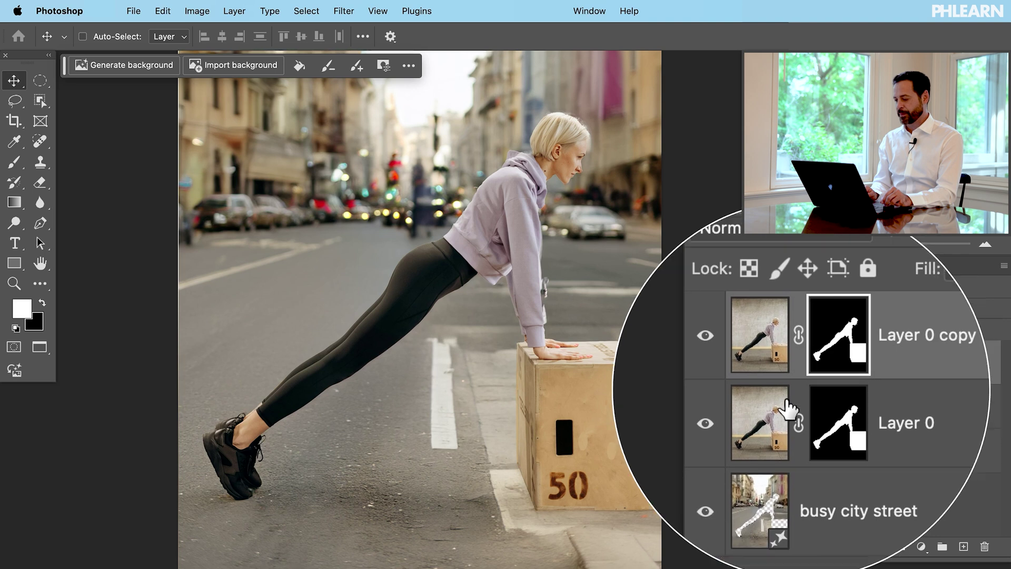
left_click(746, 418)
left_click(764, 436)
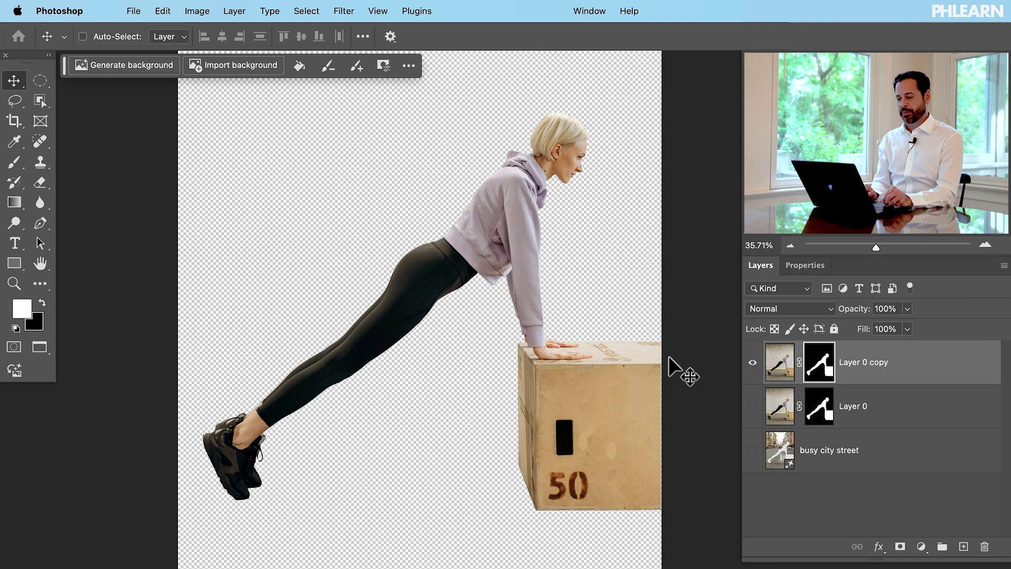
Make a rectangular marquee selection across the full image width, from the base of the wall down to the bottom edge
left_click(46, 81)
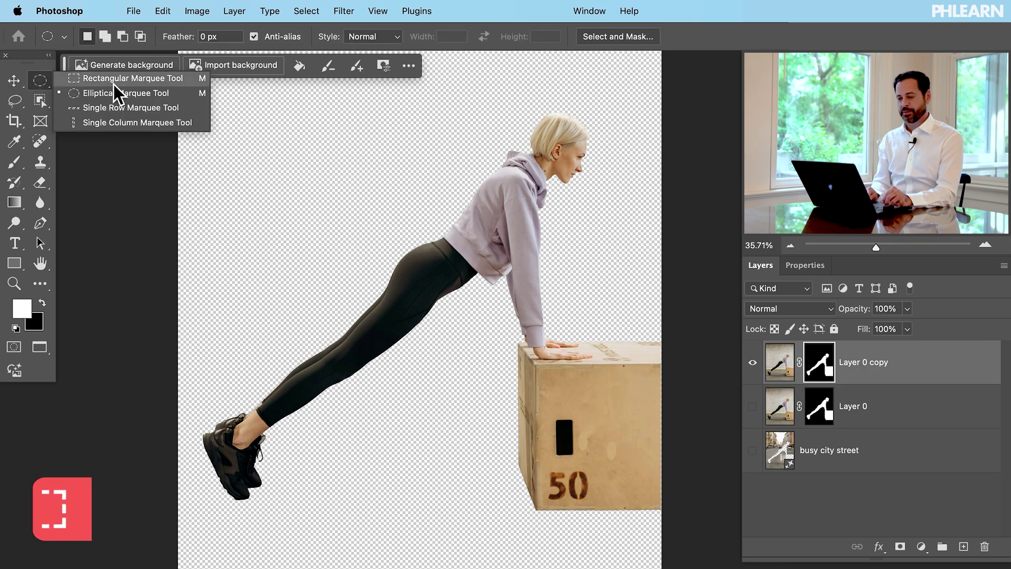
left_click(127, 81)
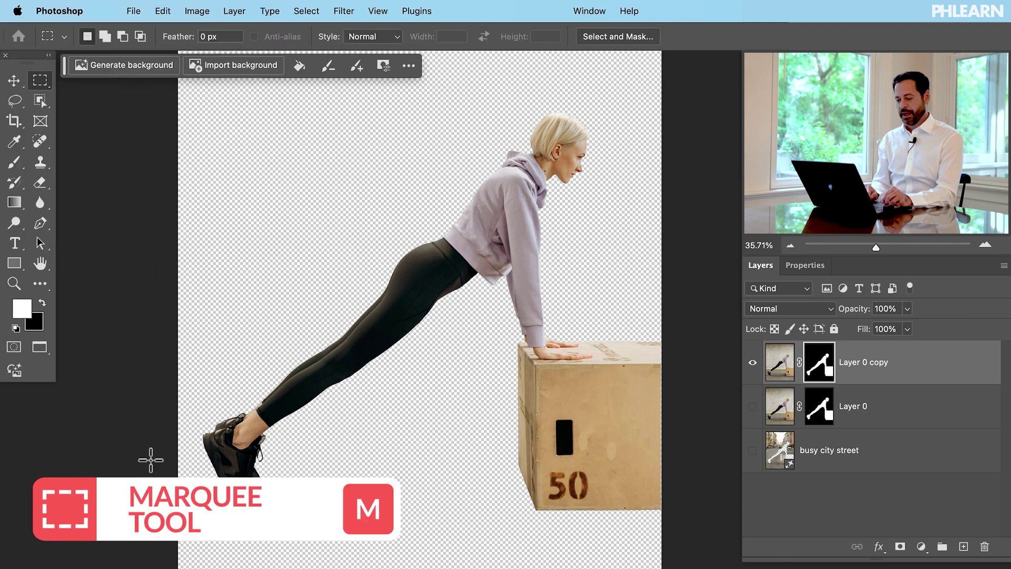
scroll(151, 461, "down", 1)
scroll(151, 460, "down", 1)
left_click_drag(174, 550, 700, 331)
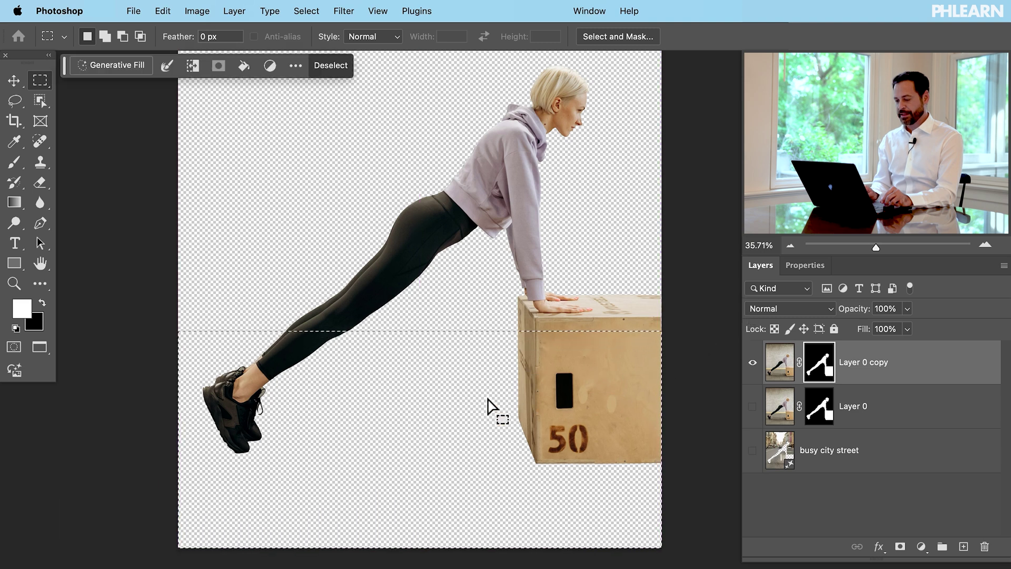
scroll(445, 395, "down", 2)
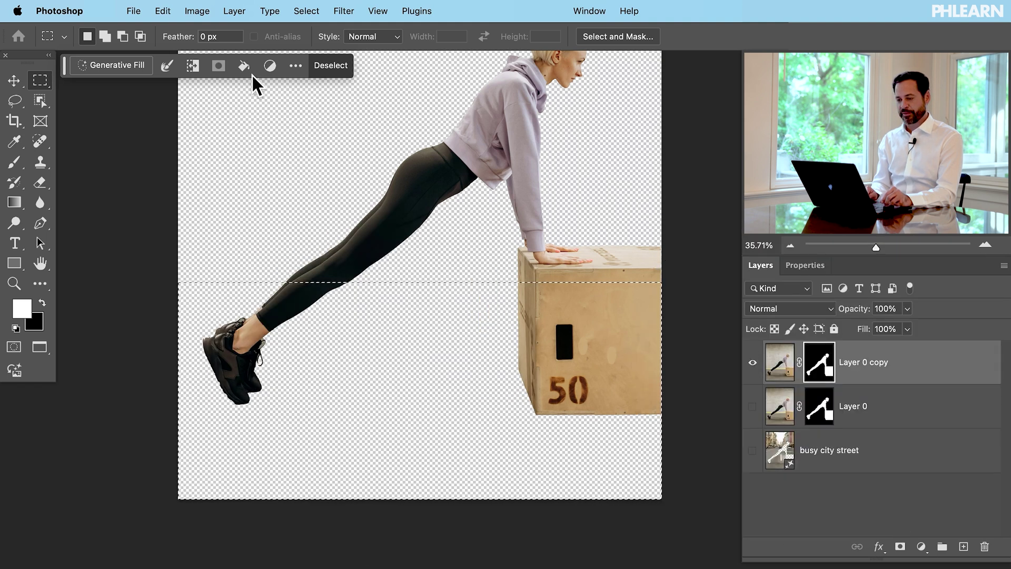
Fill the selected area of Layer 0 copy's mask with white to bring back the gym floor, and deselect
left_click(245, 66)
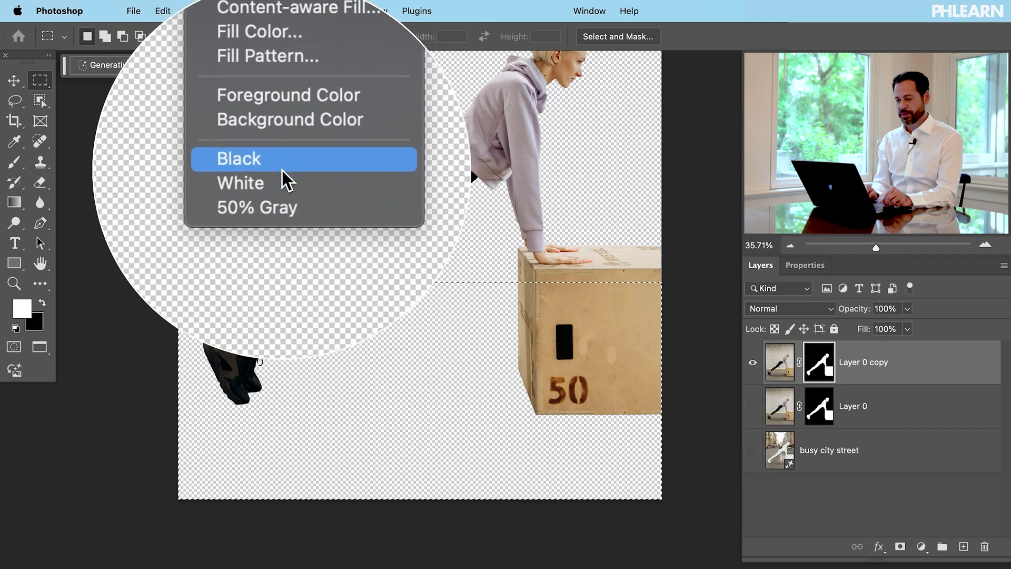
left_click(282, 174)
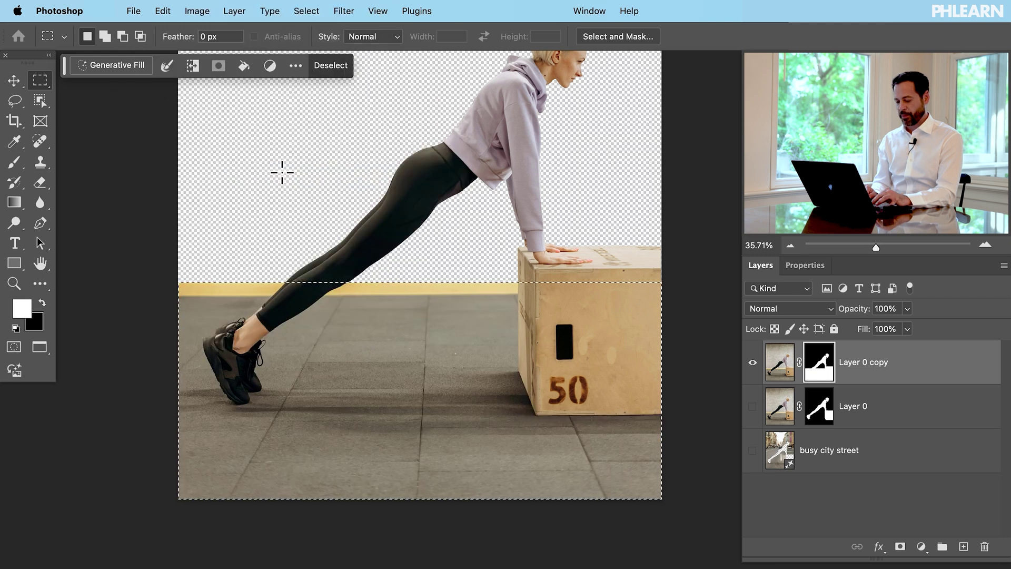
key("super+d")
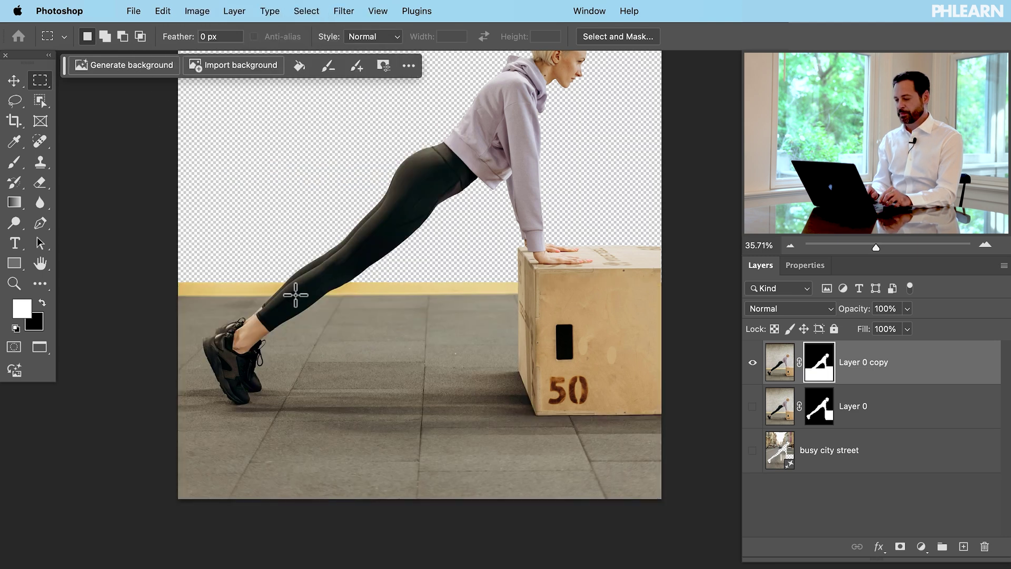
Generate a background behind the woman and gym floor from the prompt "rooftop big city skyscraper"
scroll(295, 294, "up", 3)
scroll(295, 294, "right", 2)
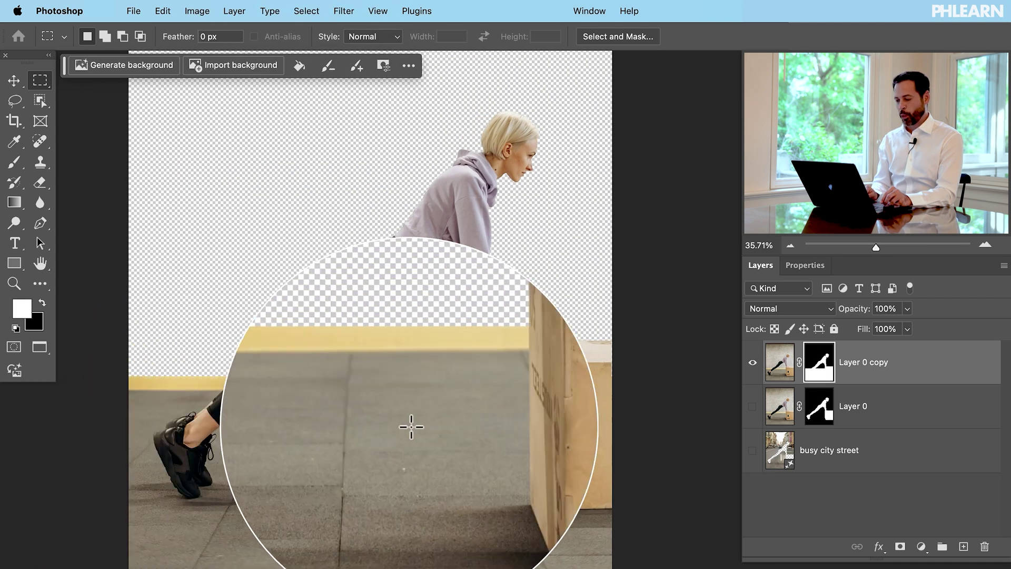
scroll(338, 380, "down", 2)
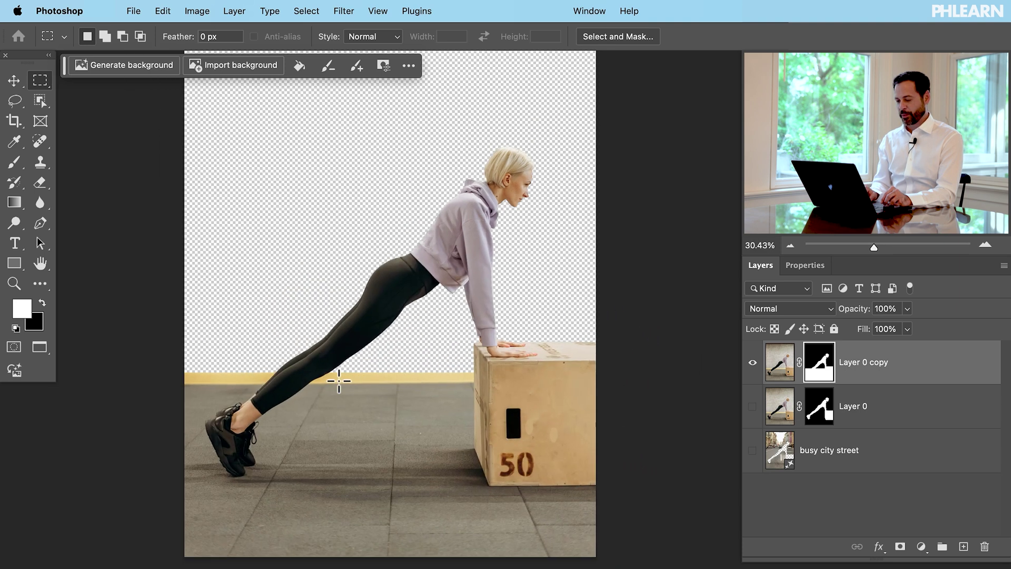
scroll(338, 381, "down", 1)
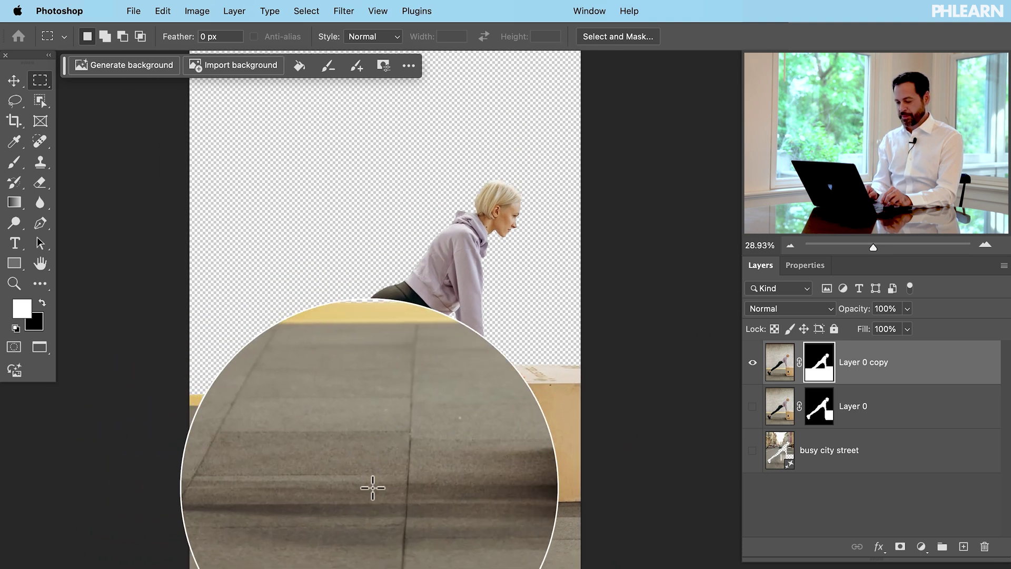
scroll(451, 288, "up", 3)
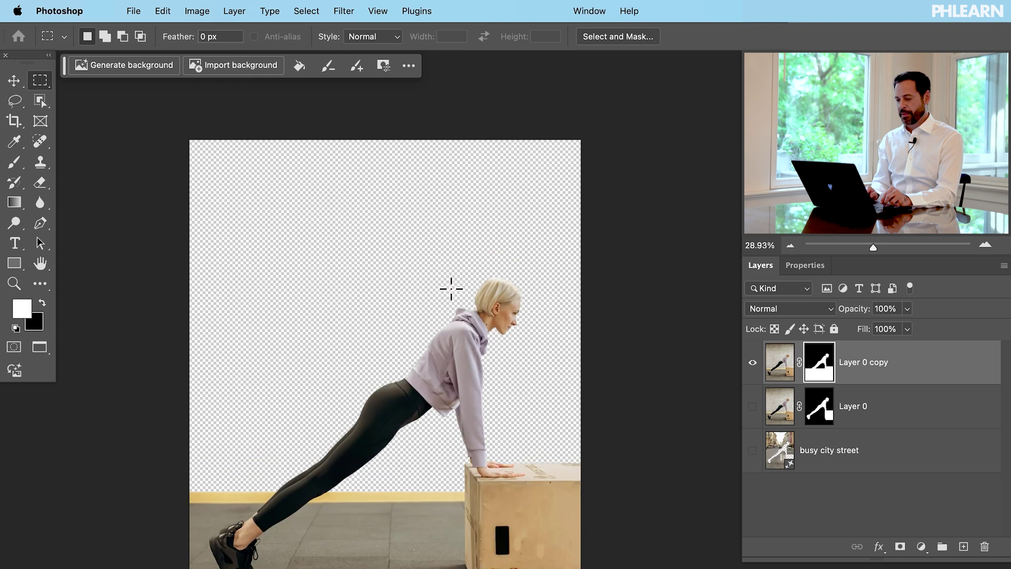
scroll(451, 289, "down", 3)
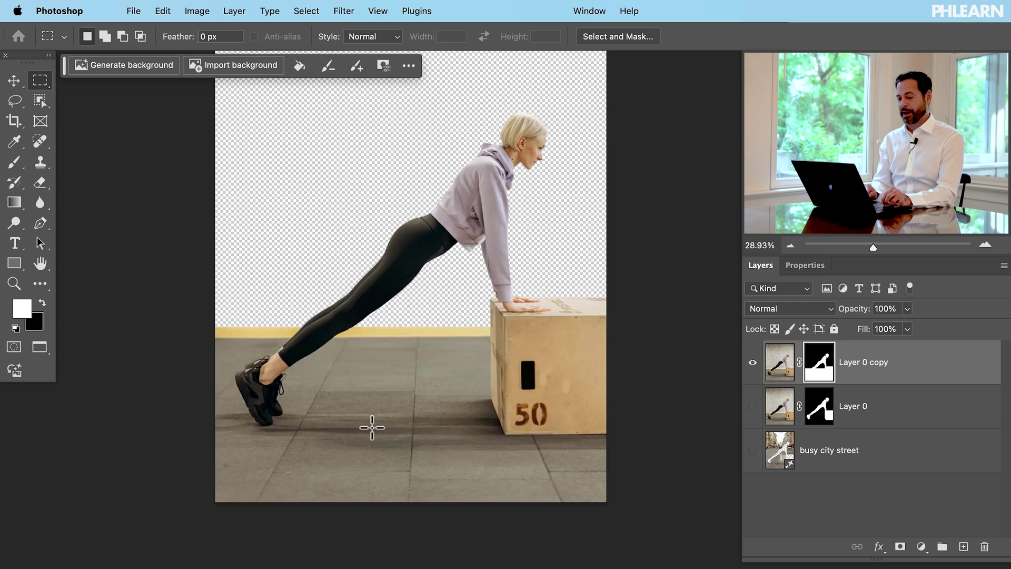
left_click(133, 66)
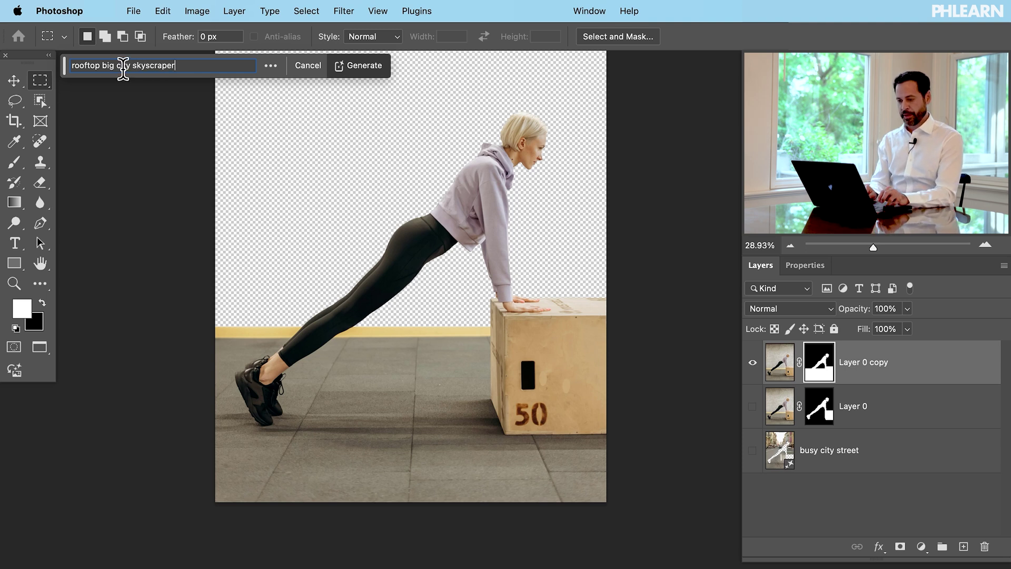
left_click(360, 72)
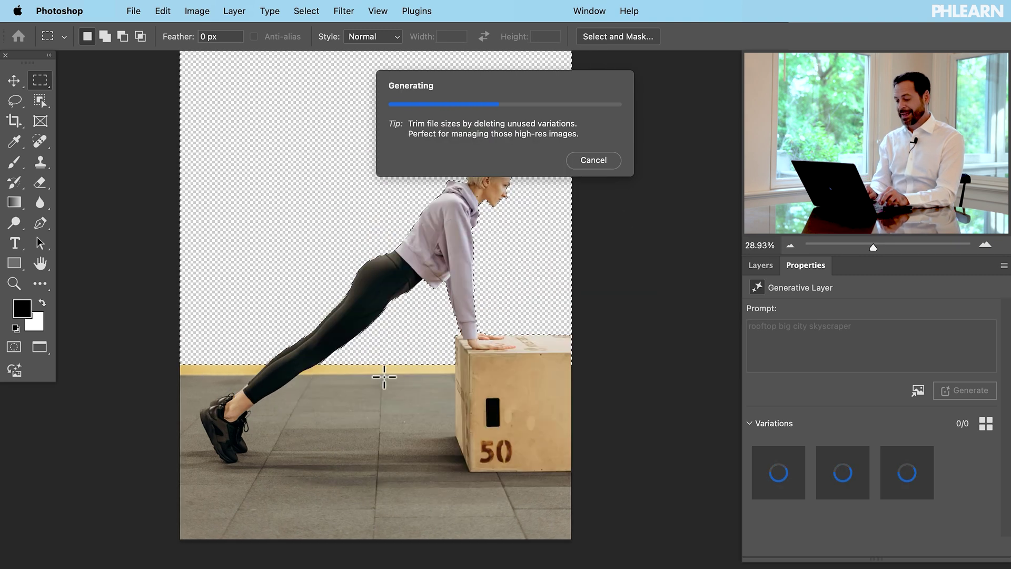
scroll(384, 367, "down", 2)
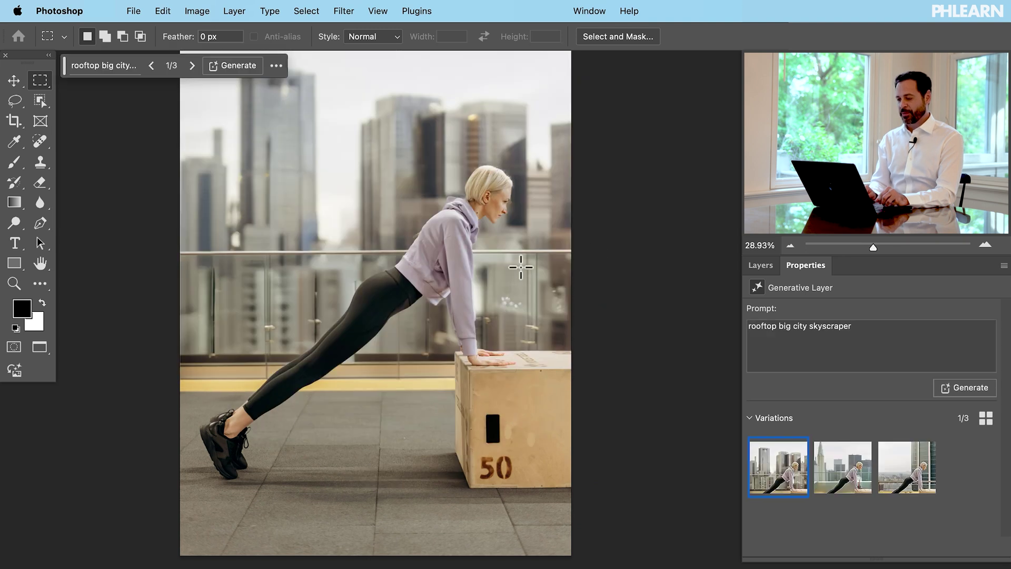
Compare the three rooftop variations and keep the first one
scroll(326, 250, "up", 2)
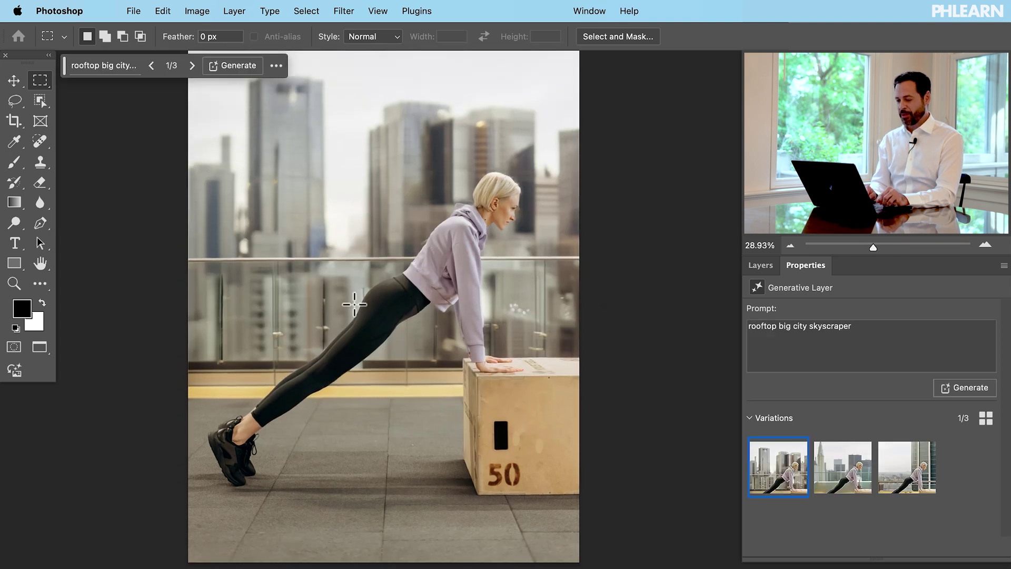
left_click(841, 484)
left_click(903, 466)
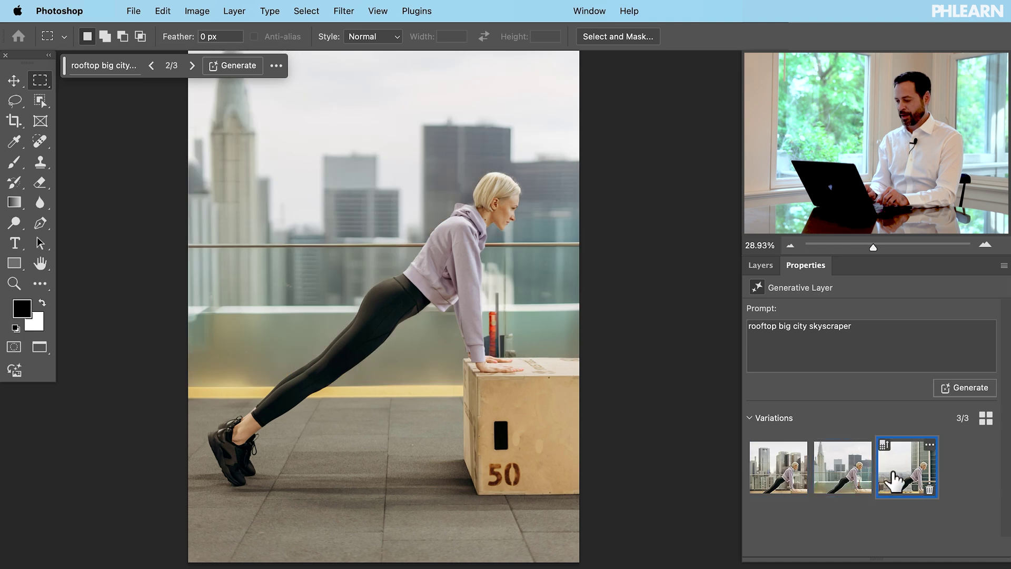
left_click(770, 474)
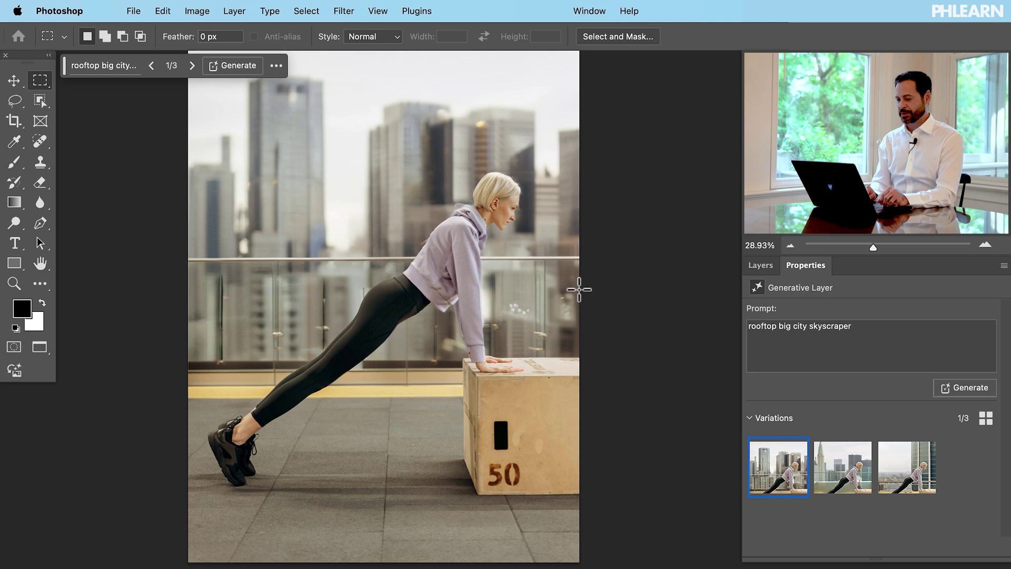
Enhance the detail of the first rooftop variation on the generative layer
left_click(758, 265)
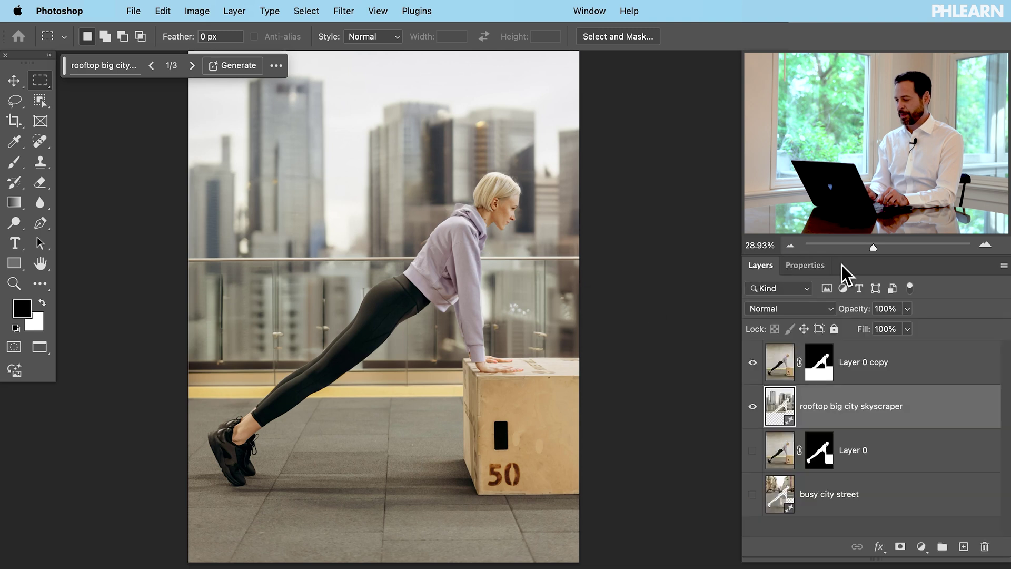
left_click(814, 265)
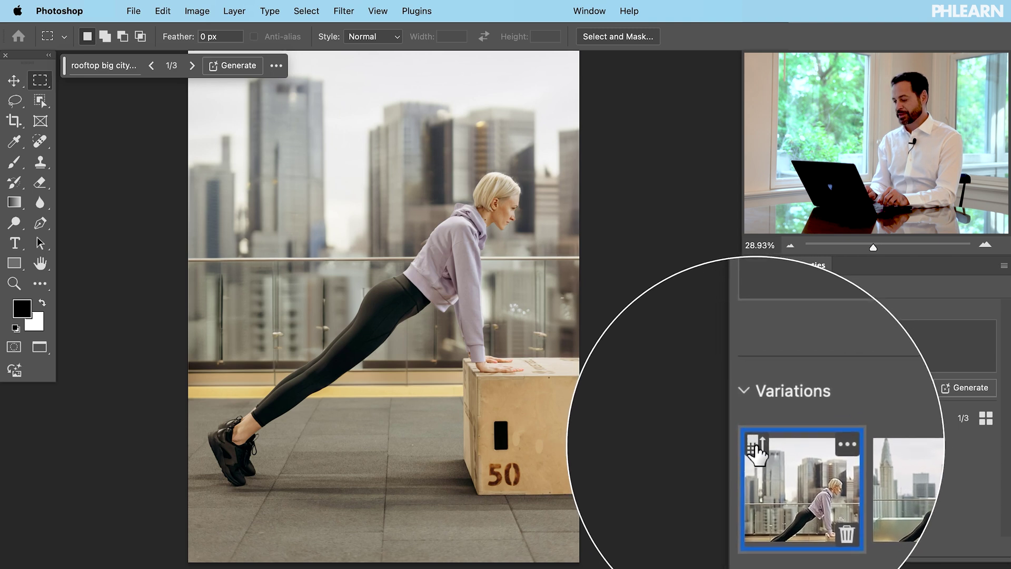
left_click(754, 445)
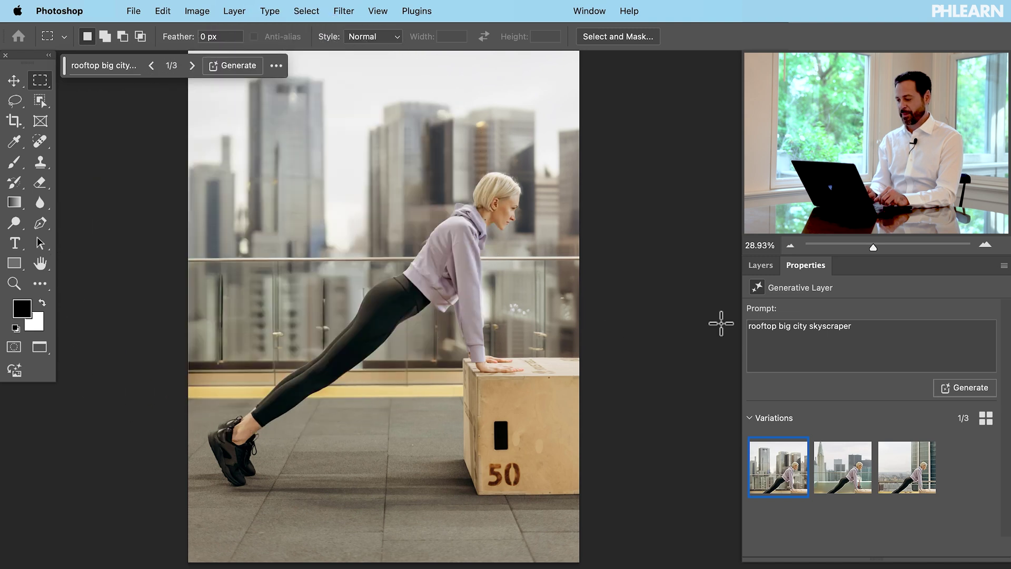
Group Layer 0 copy with the rooftop big city skyscraper layer
left_click(760, 267)
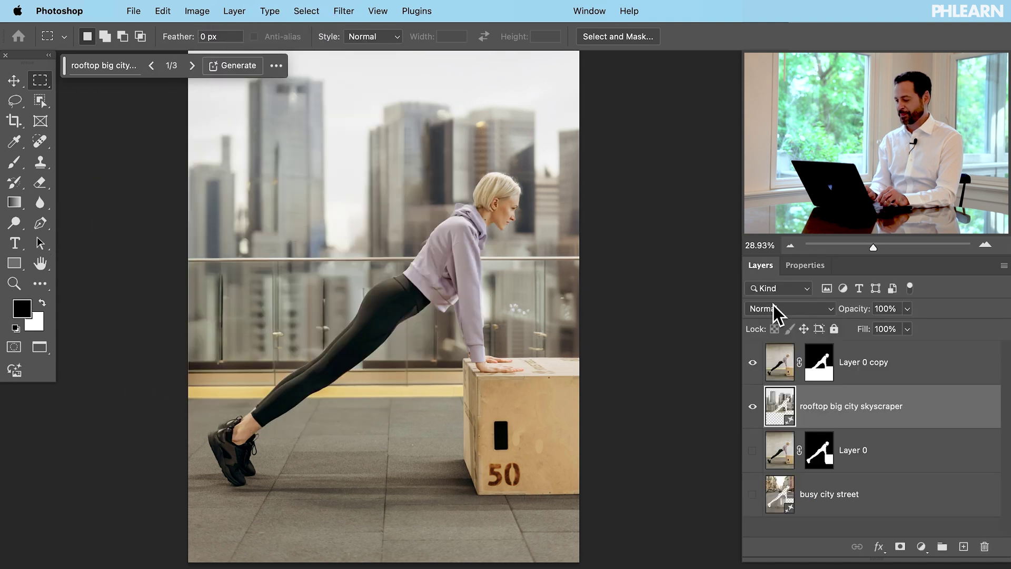
left_click(895, 377, "shift")
key("super+g")
Make Layer 0 and the busy city street layer visible and group the two together
left_click(866, 383)
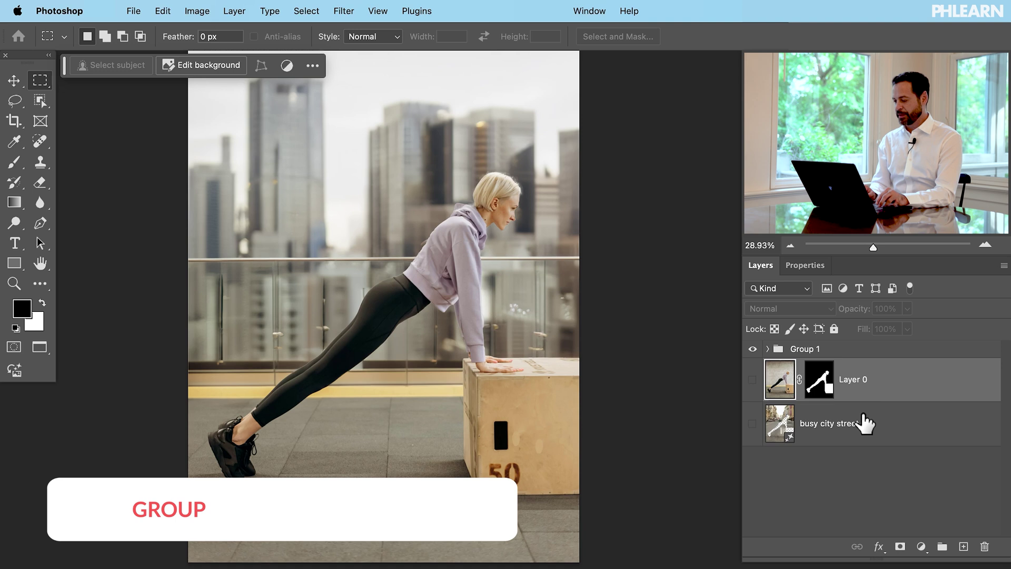
left_click(866, 421, "shift")
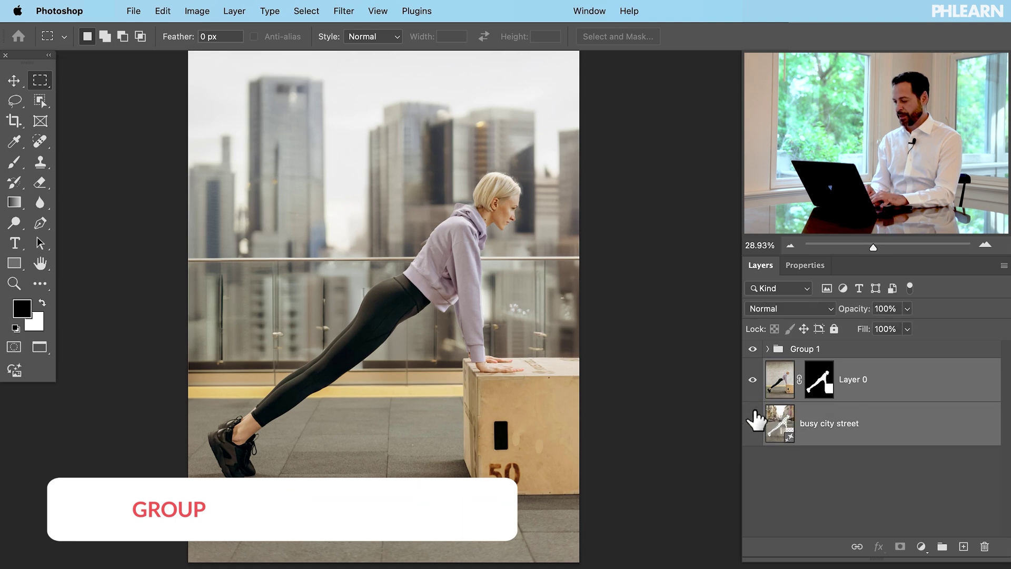
key("super+g")
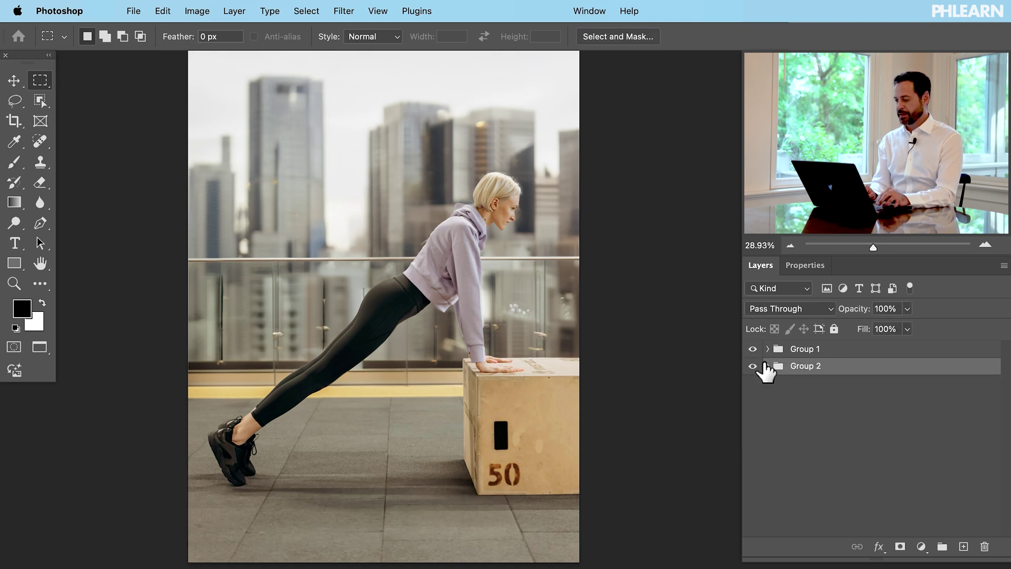
Compare the street, original and rooftop versions by toggling Group 1's visibility and Layer 0's mask in Group 2
left_click(755, 351)
left_click(767, 366)
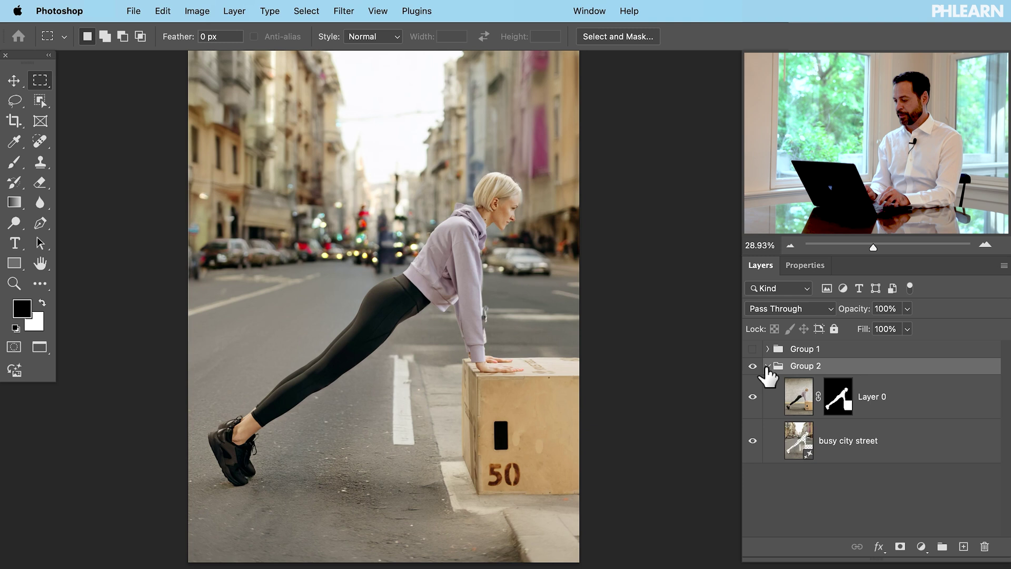
left_click(837, 394, "shift")
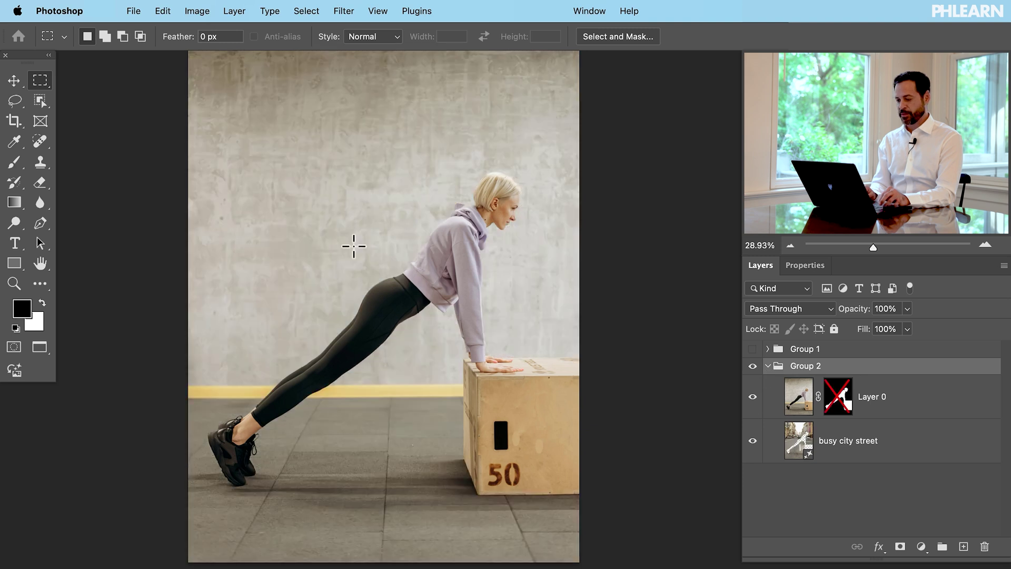
left_click(835, 396, "shift")
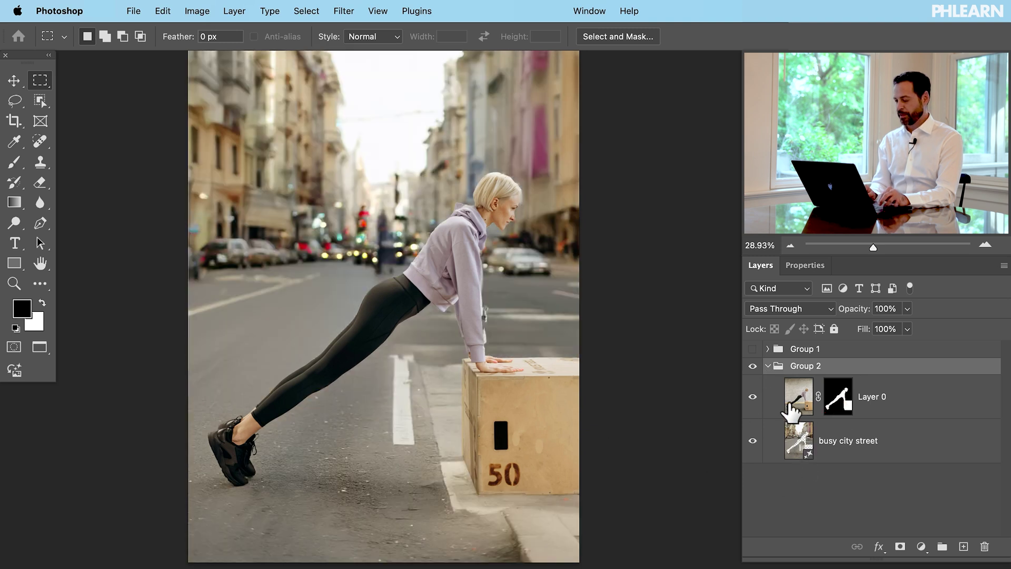
left_click(766, 366)
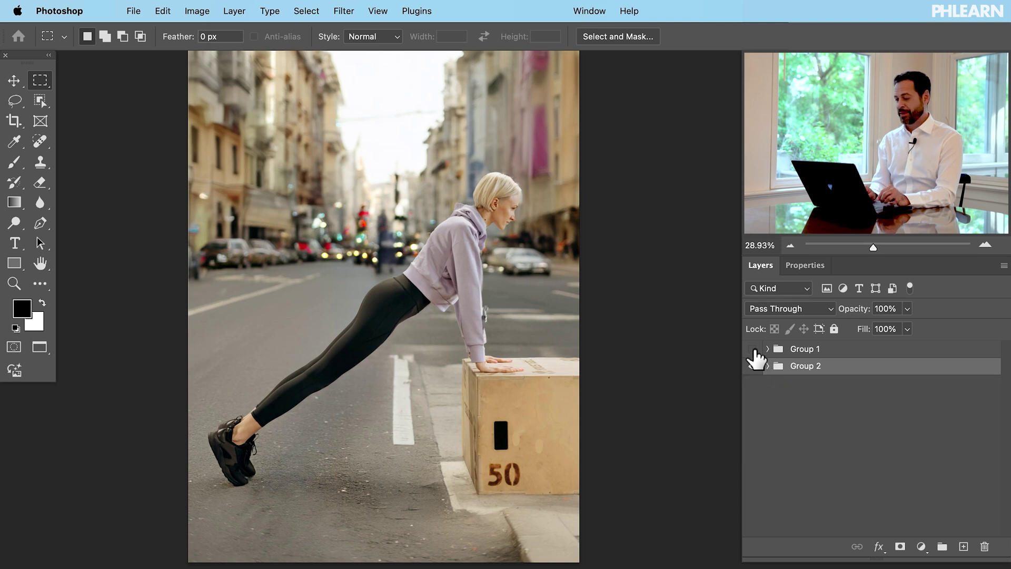
left_click(753, 348)
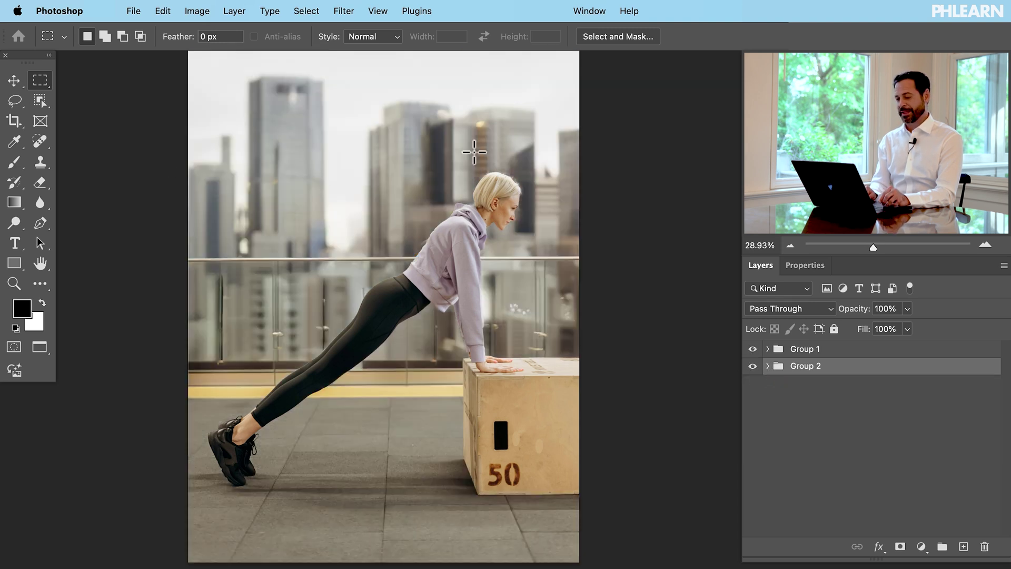